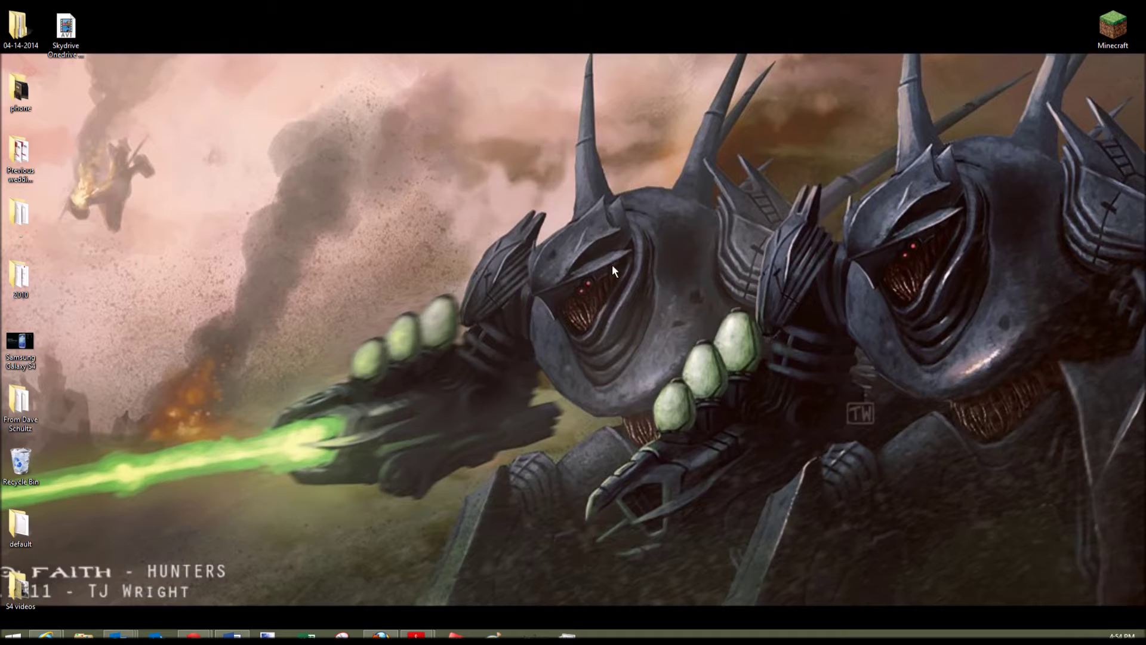
Launch Task Manager from the desktop with Ctrl+Shift+Esc
key("ctrl+shift+Escape")
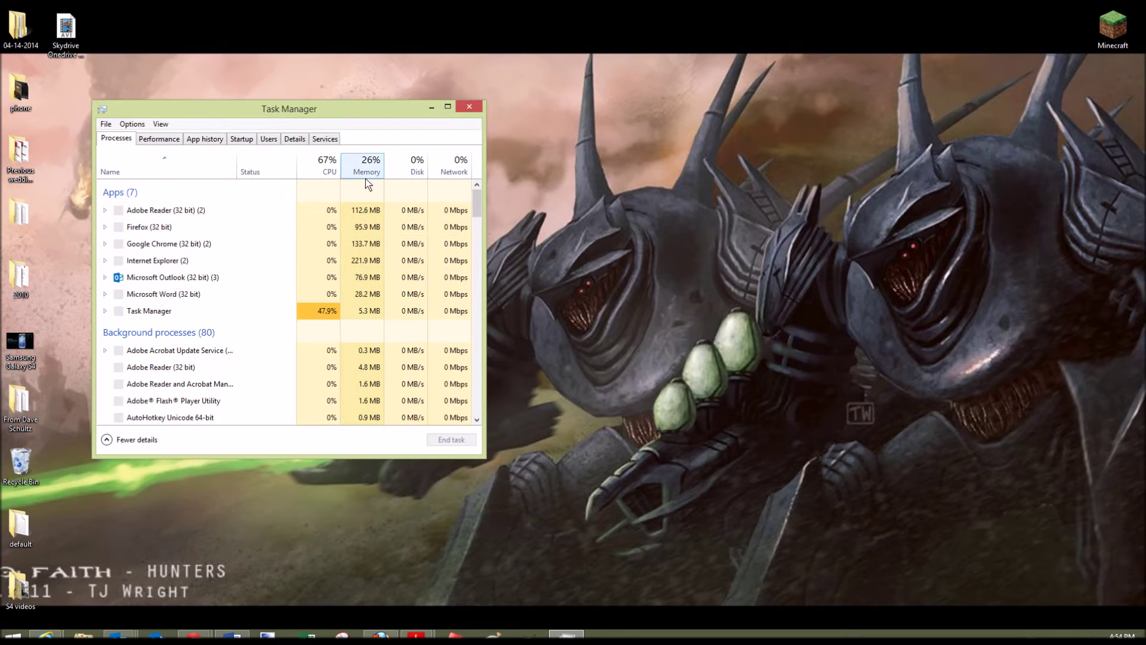
Maximize Task Manager and scan each process's Network use, including OneDrive Sync Engine Host
left_click(447, 107)
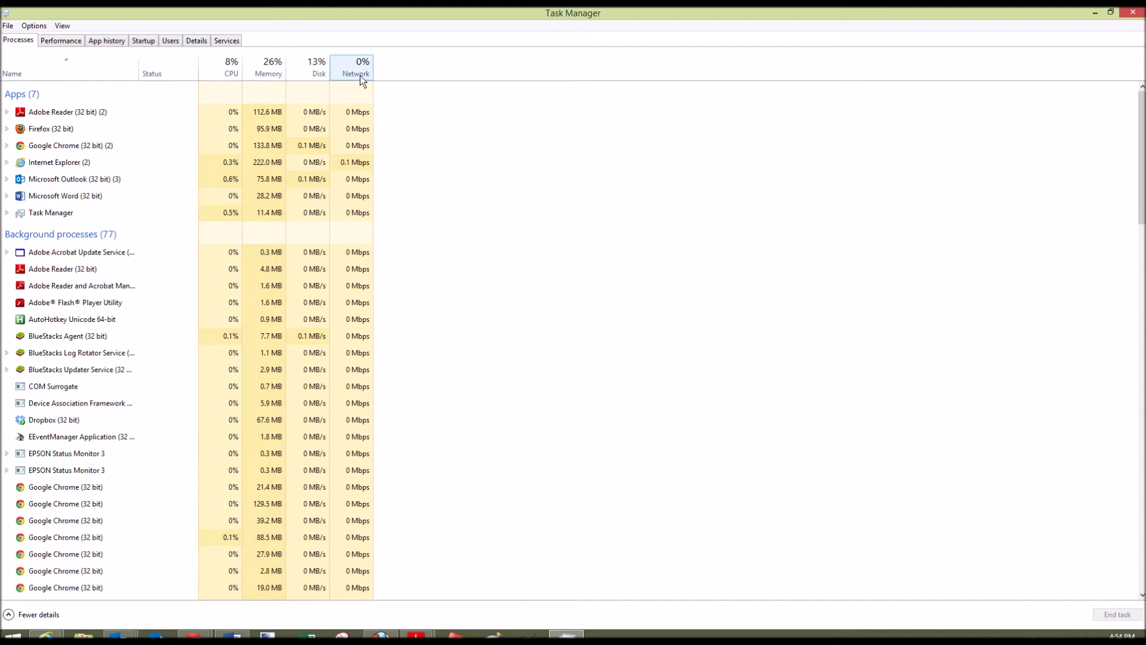
scroll(353, 130, "down", 1)
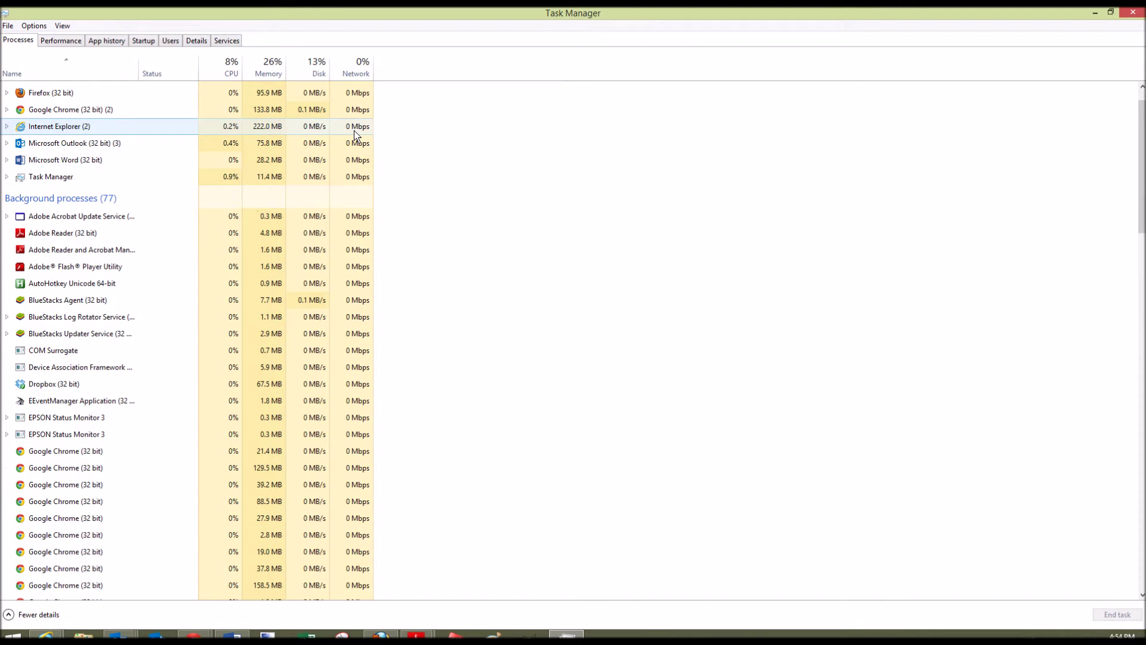
scroll(354, 132, "down", 12)
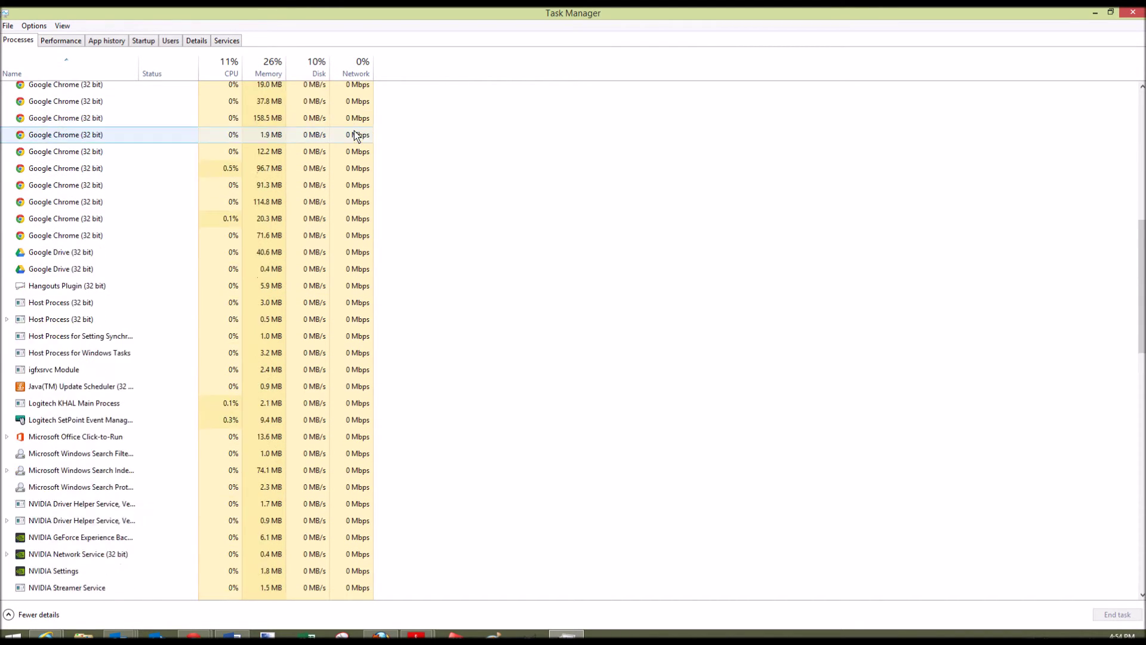
scroll(356, 136, "down", 11)
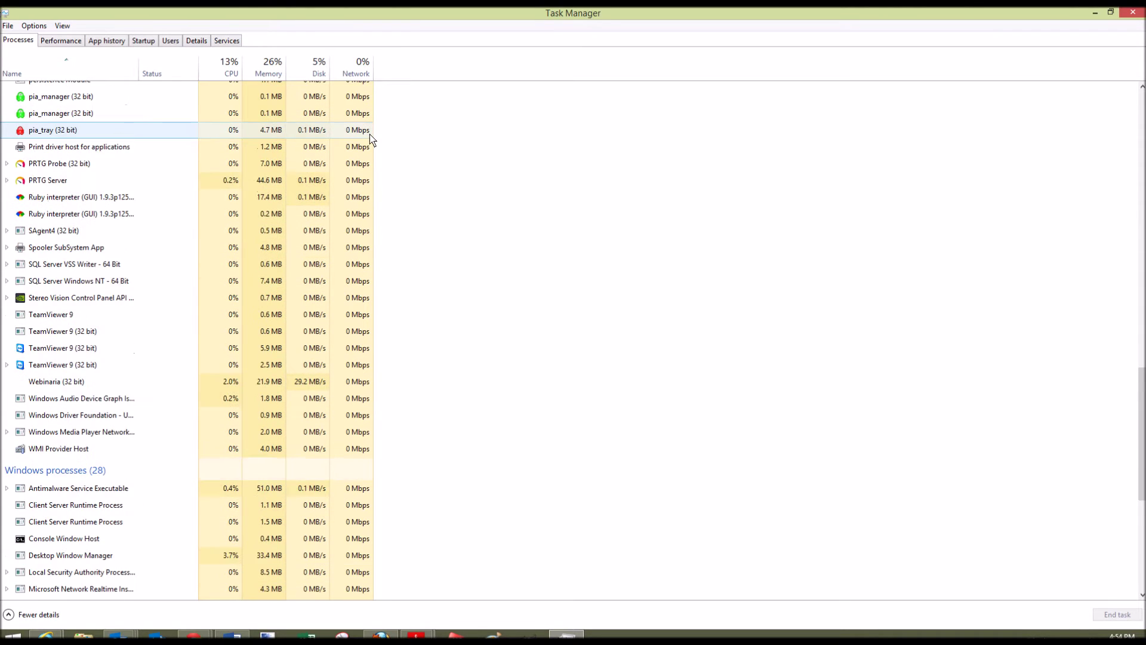
scroll(373, 139, "down", 4)
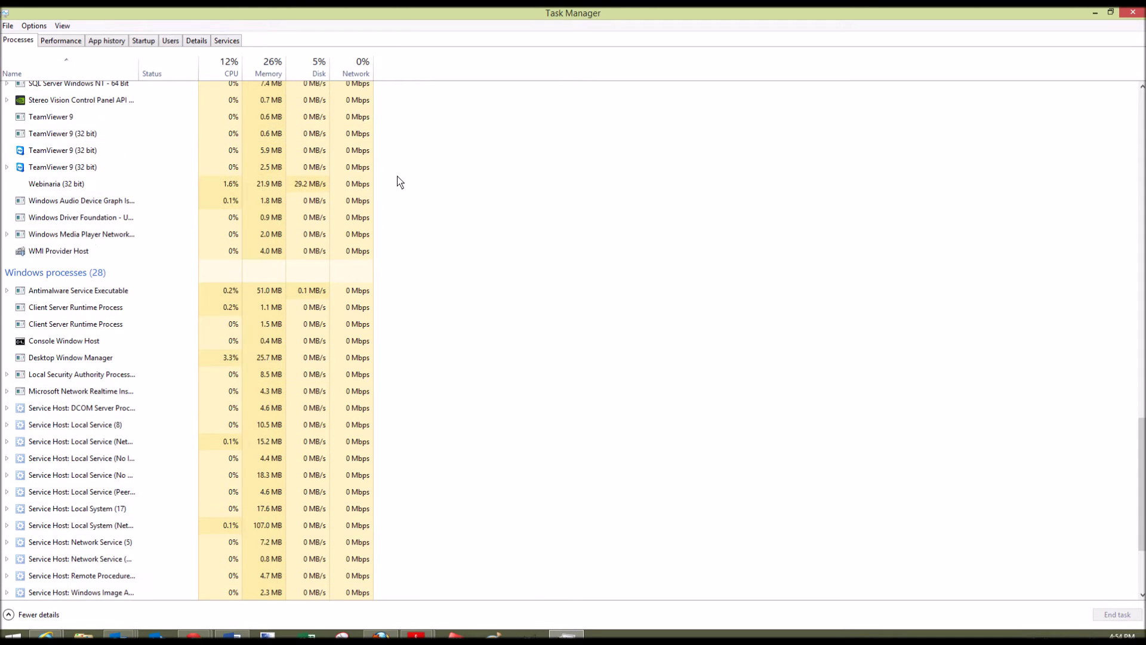
scroll(394, 179, "down", 3)
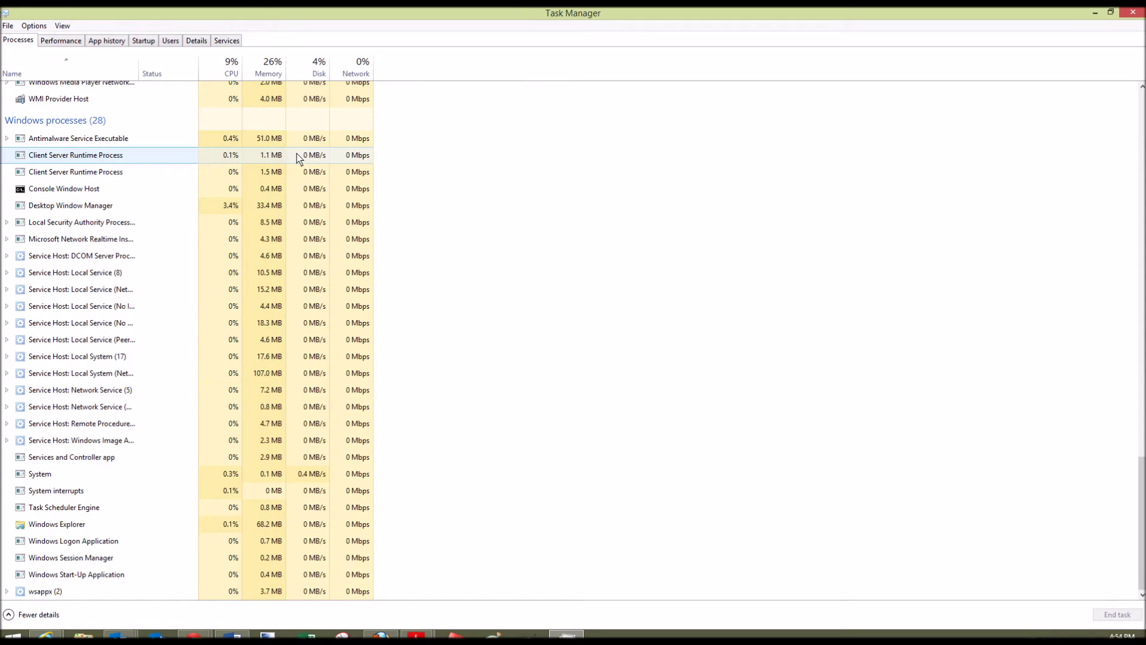
scroll(342, 274, "up", 7)
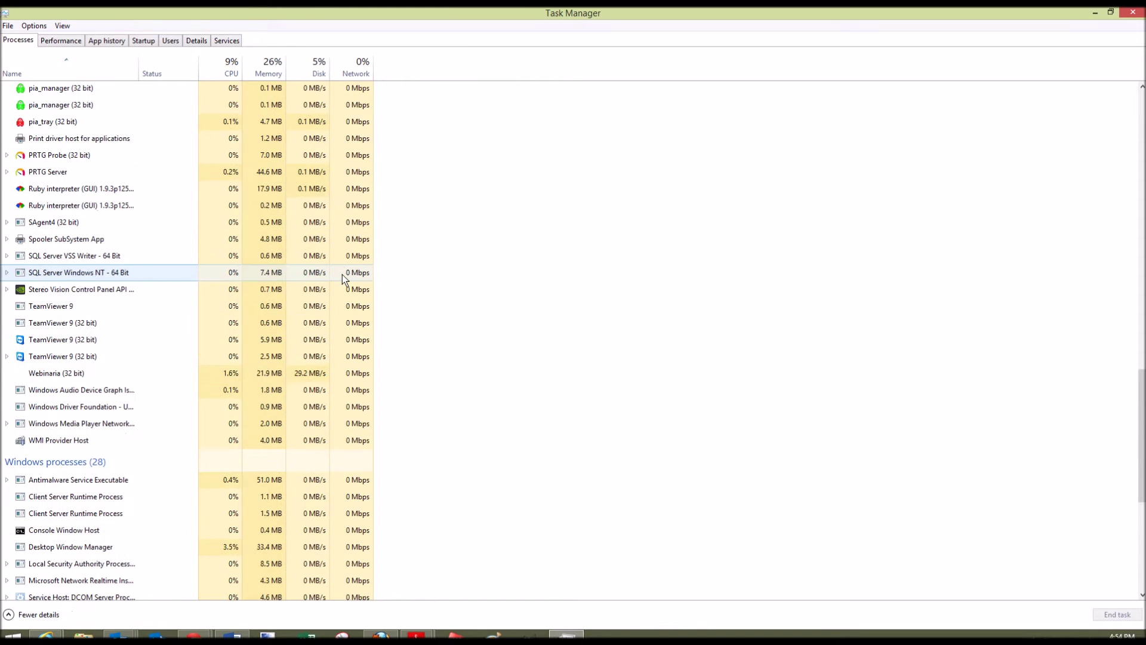
scroll(353, 256, "up", 2)
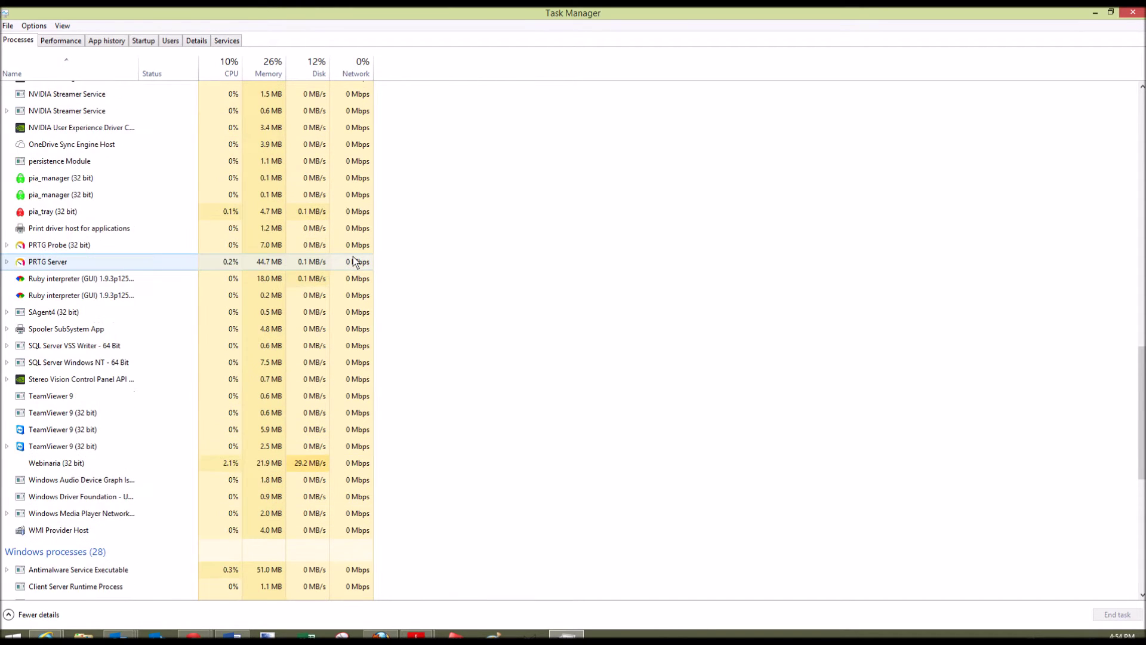
scroll(353, 256, "up", 5)
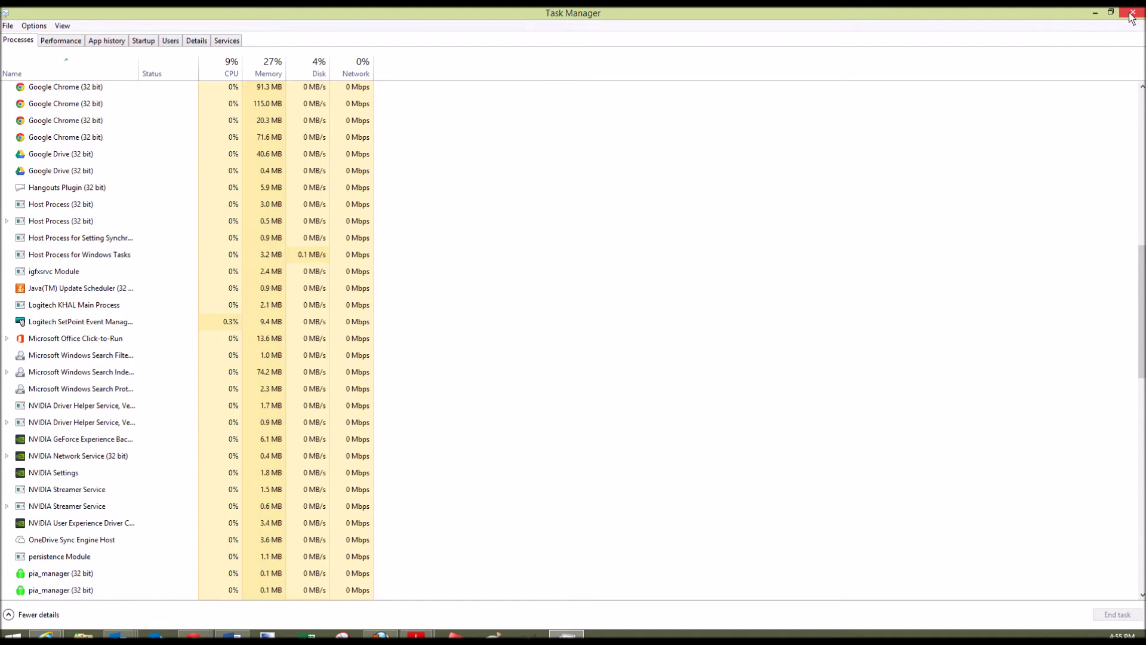
Close Task Manager, open the empty OneDrive folder, and check the OneDrive tray icon's status
left_click(1132, 14)
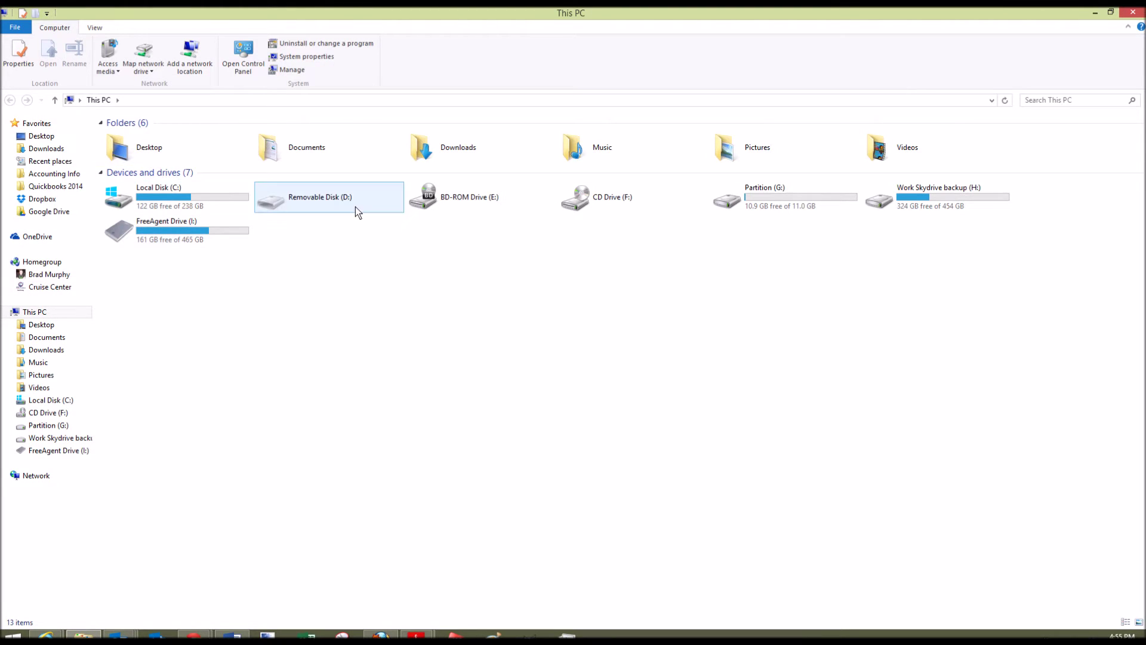
left_click(38, 237)
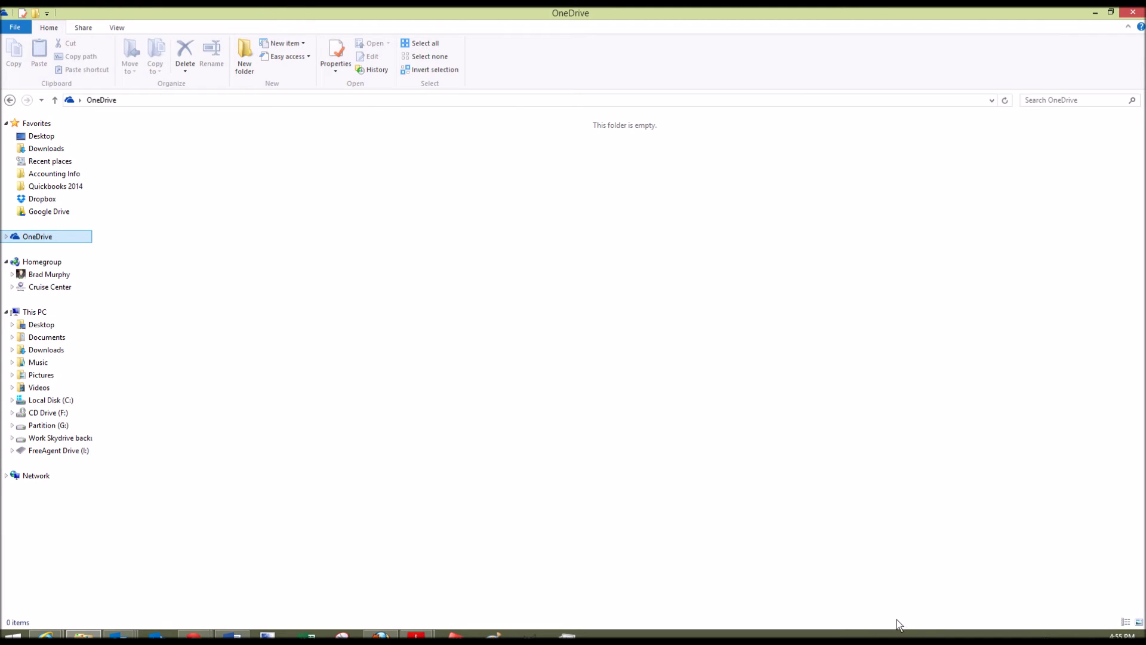
left_click(1033, 637)
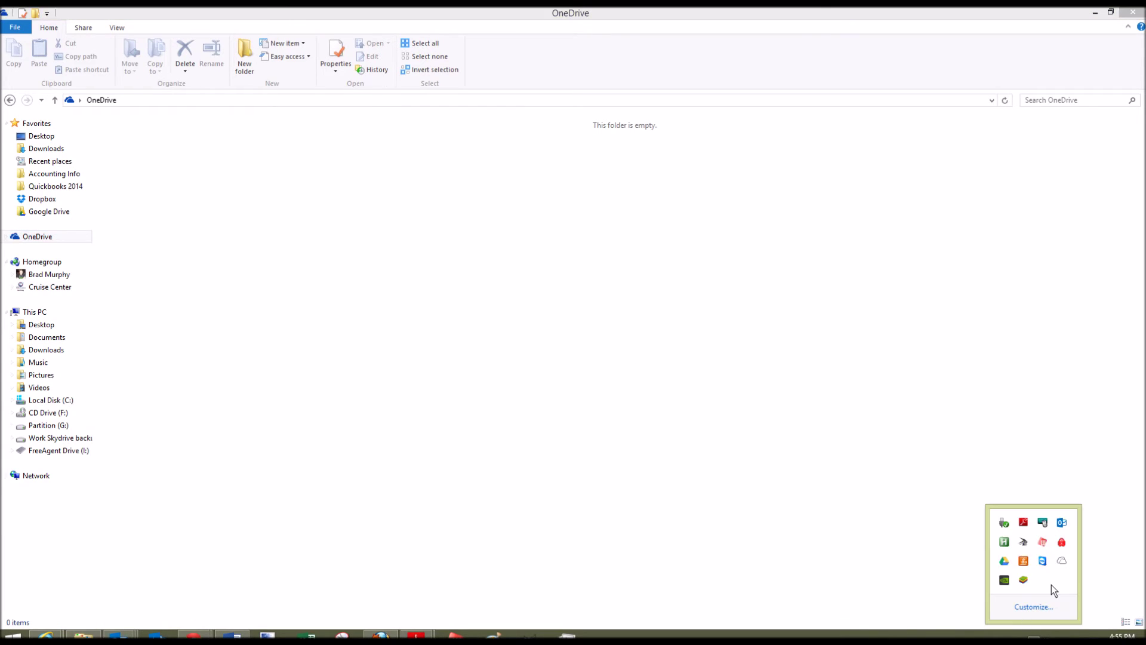
mouse_move(1062, 562)
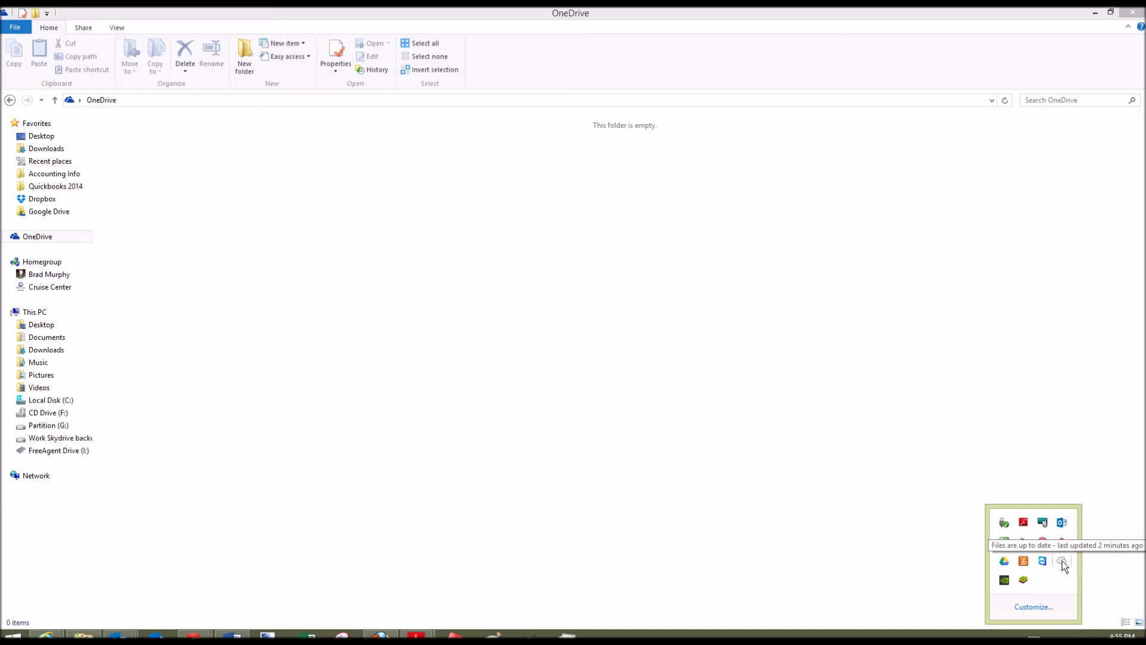
left_click(797, 382)
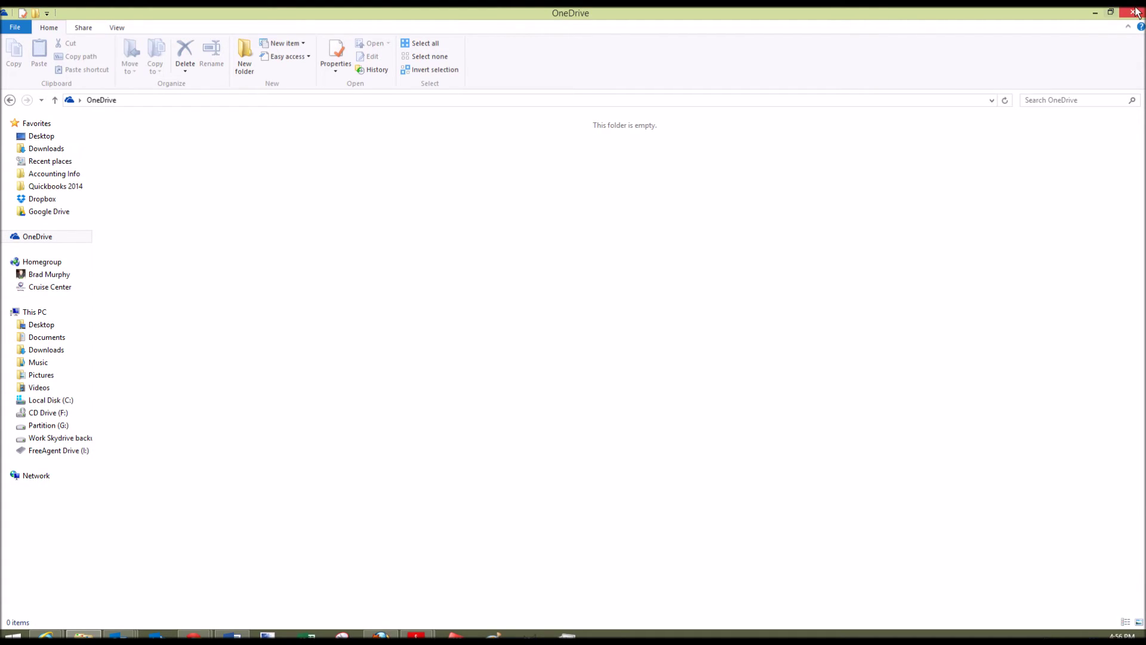
Open PC settings via the Settings charm and go to OneDrive's metered connections page
mouse_move(1143, 7)
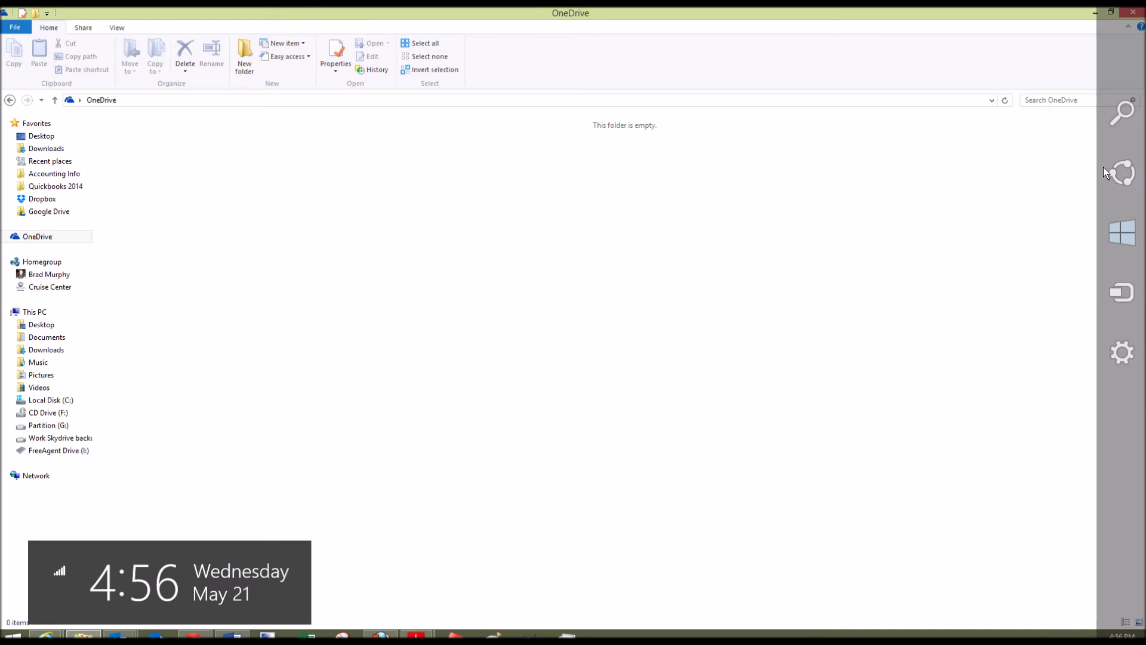
left_click(1120, 357)
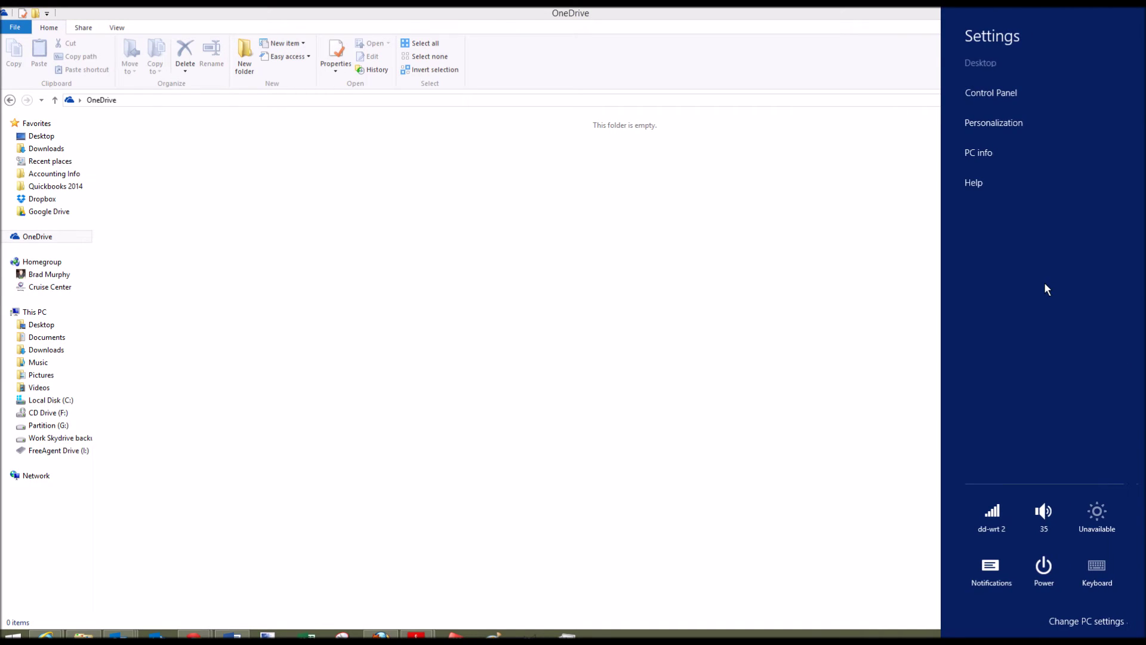
left_click(1057, 621)
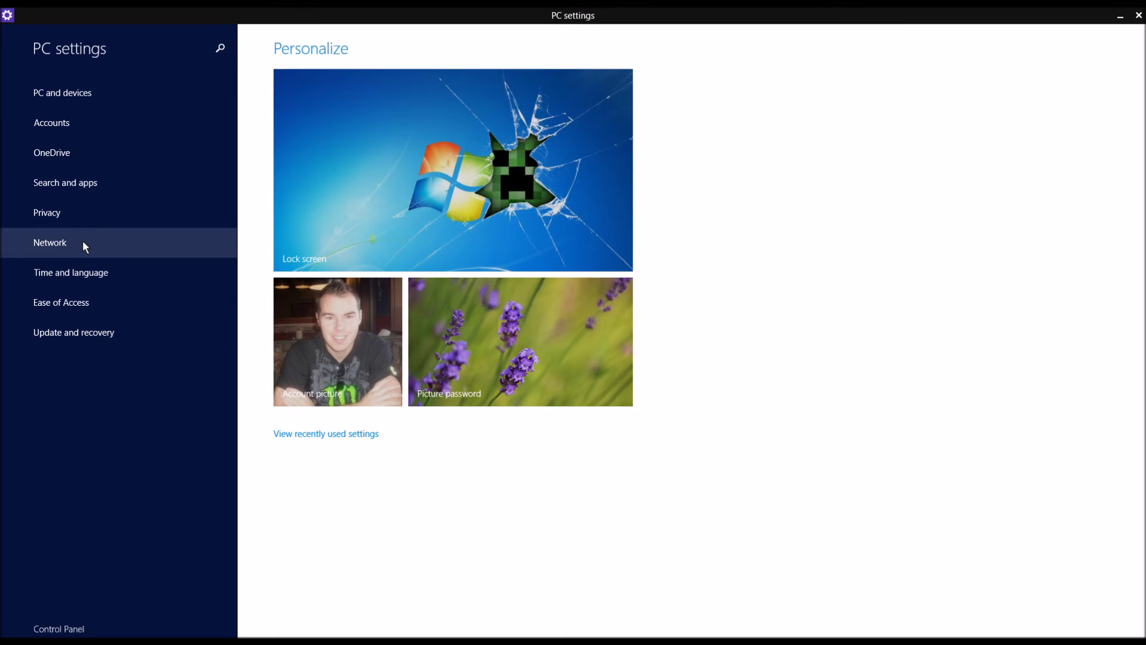
left_click(86, 153)
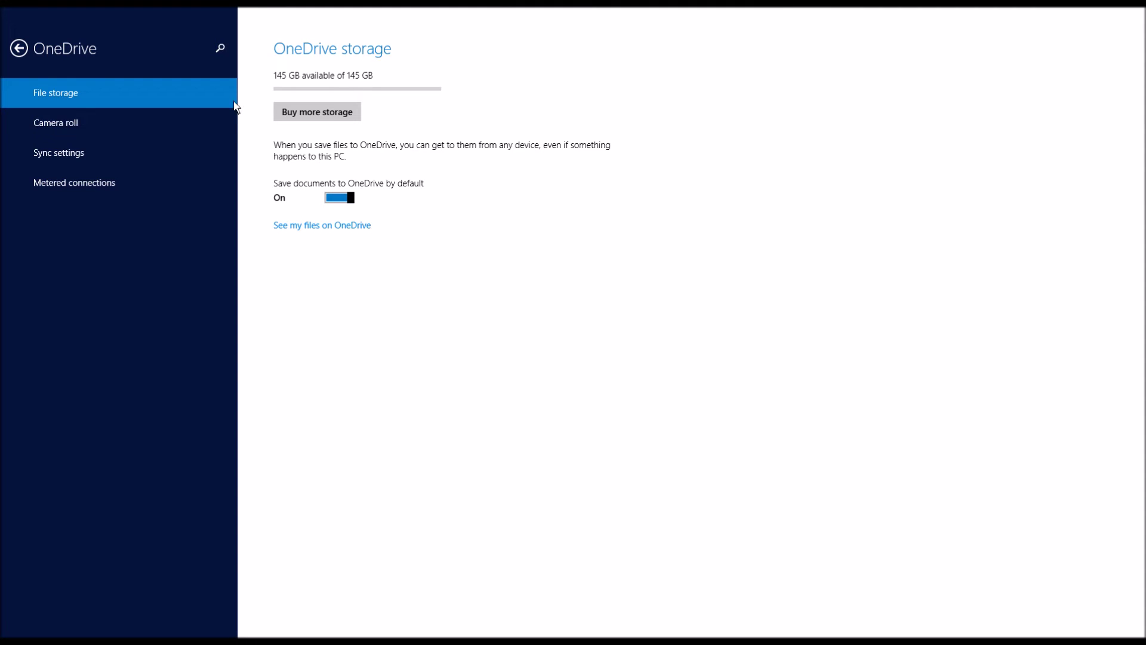
left_click(139, 194)
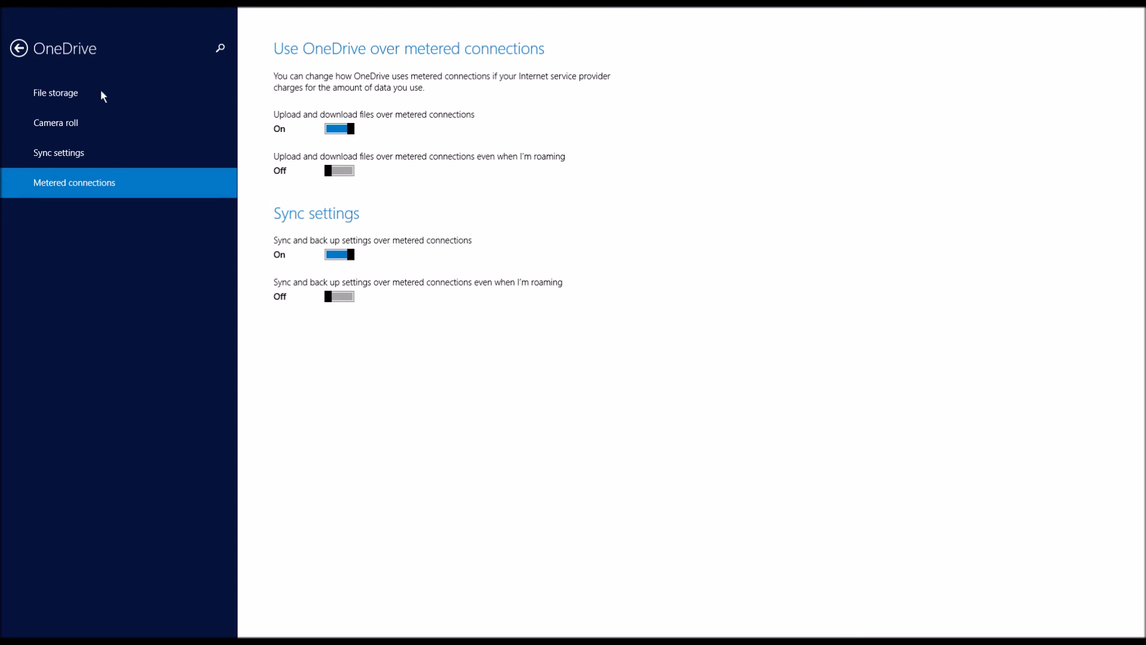
Review OneDrive's Sync settings and File storage pages, then switch back to File Explorer
left_click(124, 153)
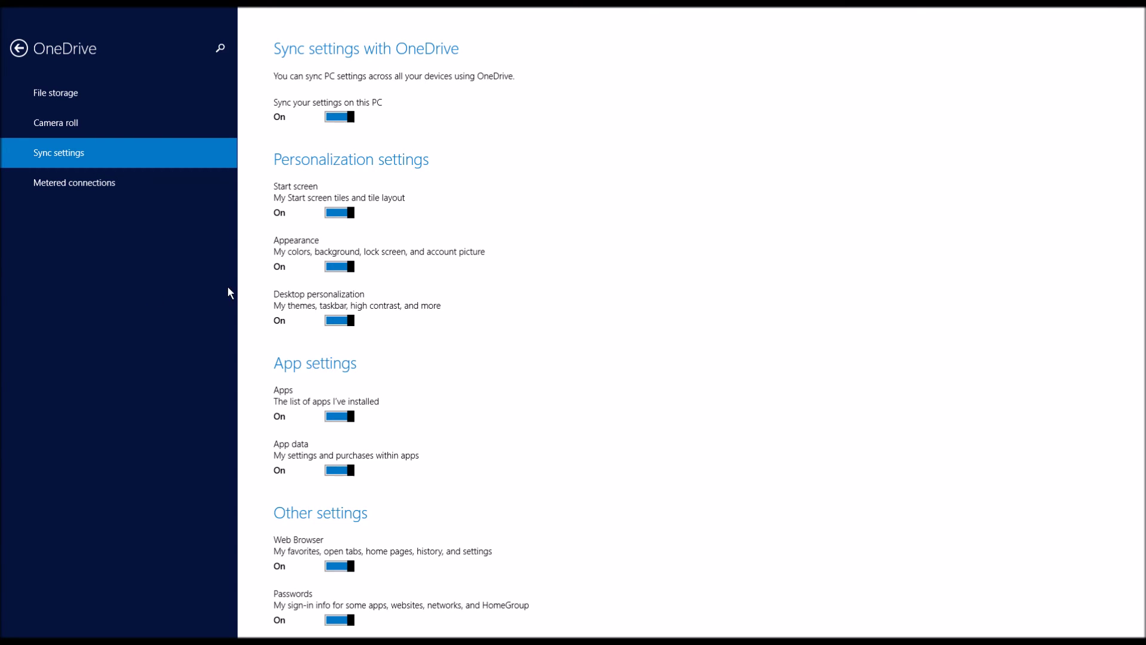
scroll(398, 378, "down", 5)
scroll(399, 379, "up", 5)
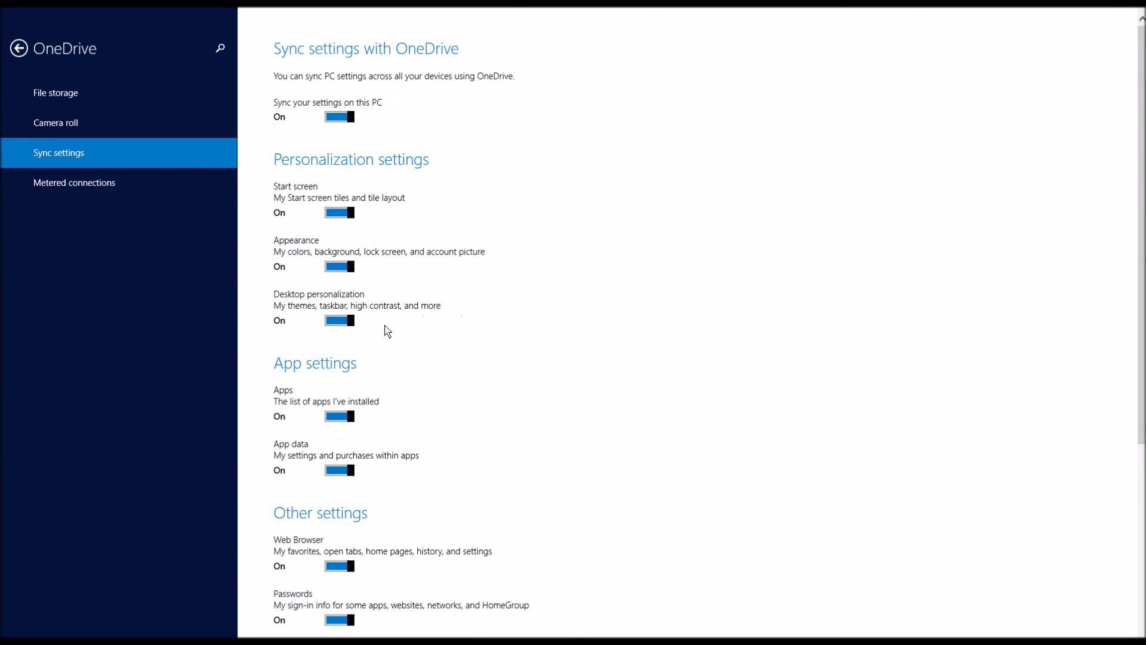
left_click(108, 98)
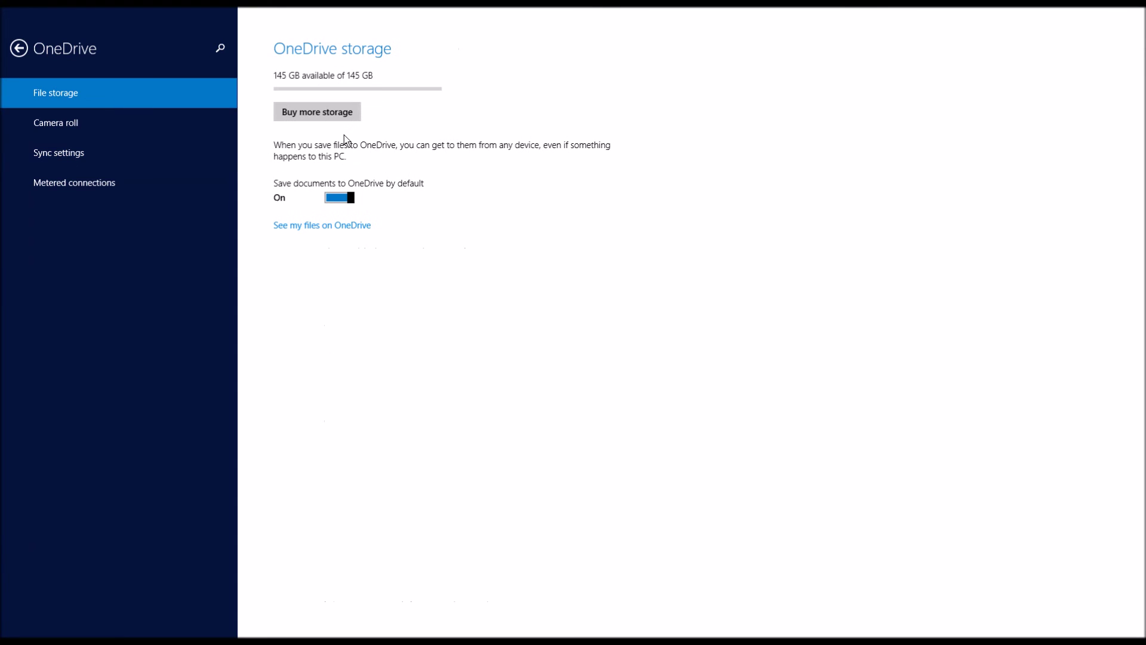
left_click(2, 12)
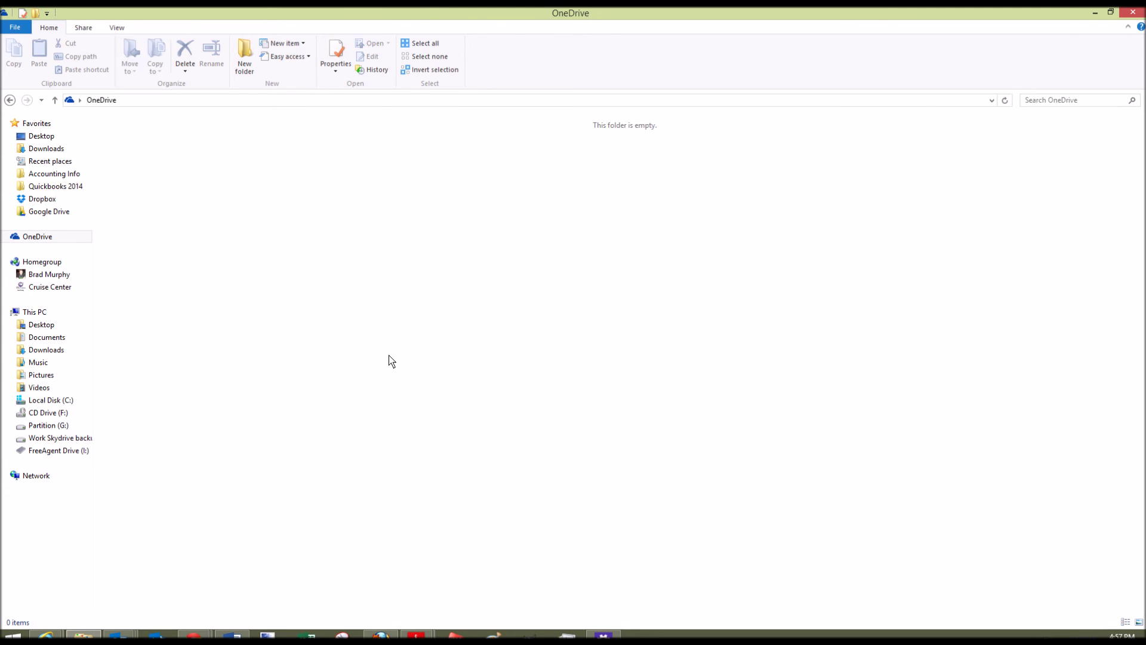
Launch the OneDrive app from Start and confirm all files are up to date
key("super")
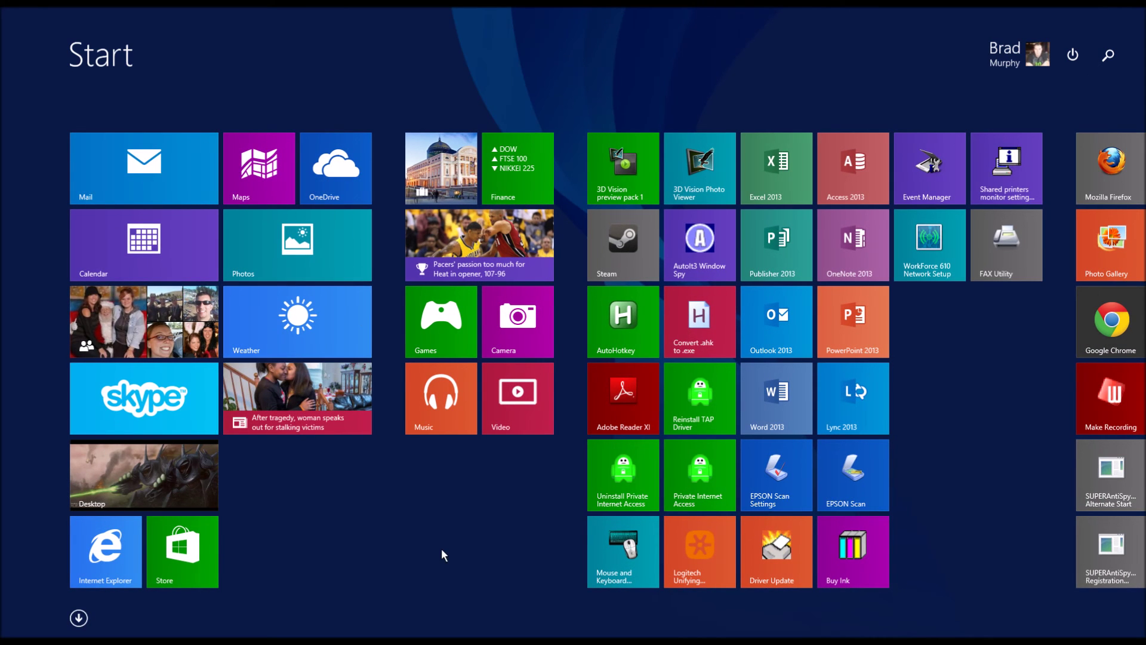
left_click(353, 166)
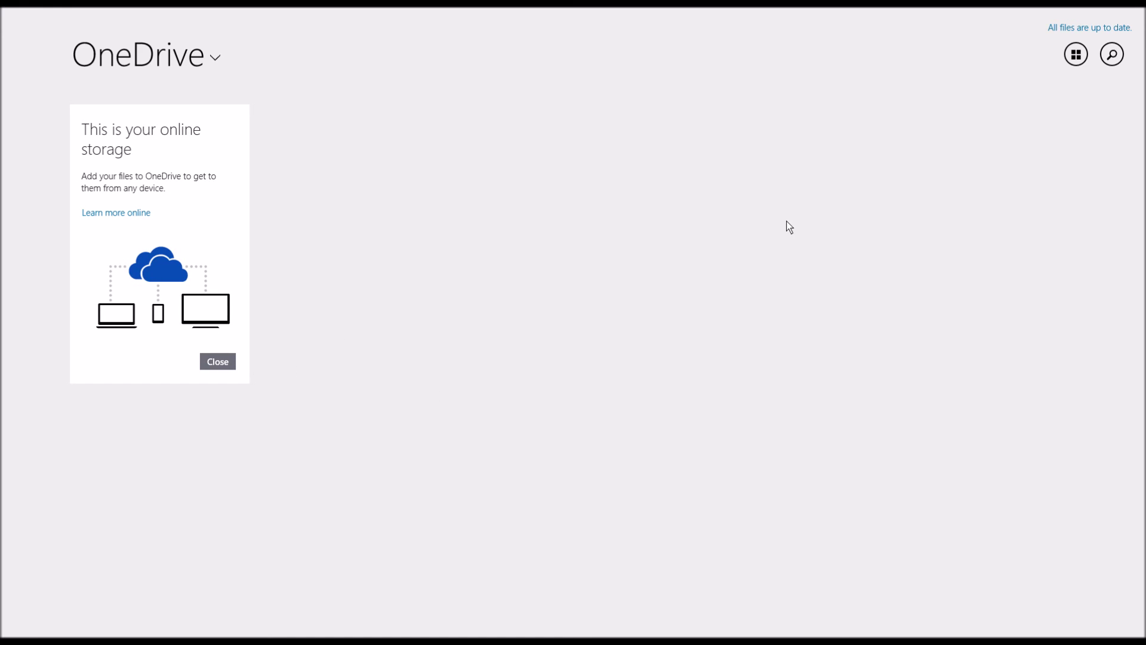
left_click(1085, 28)
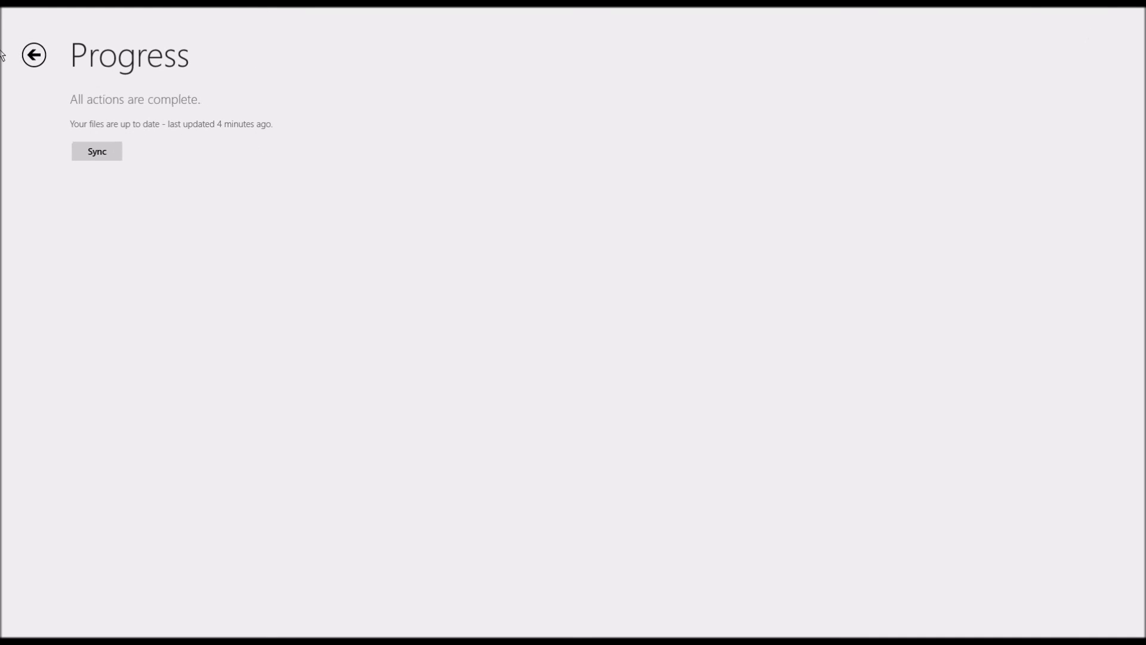
left_click(35, 55)
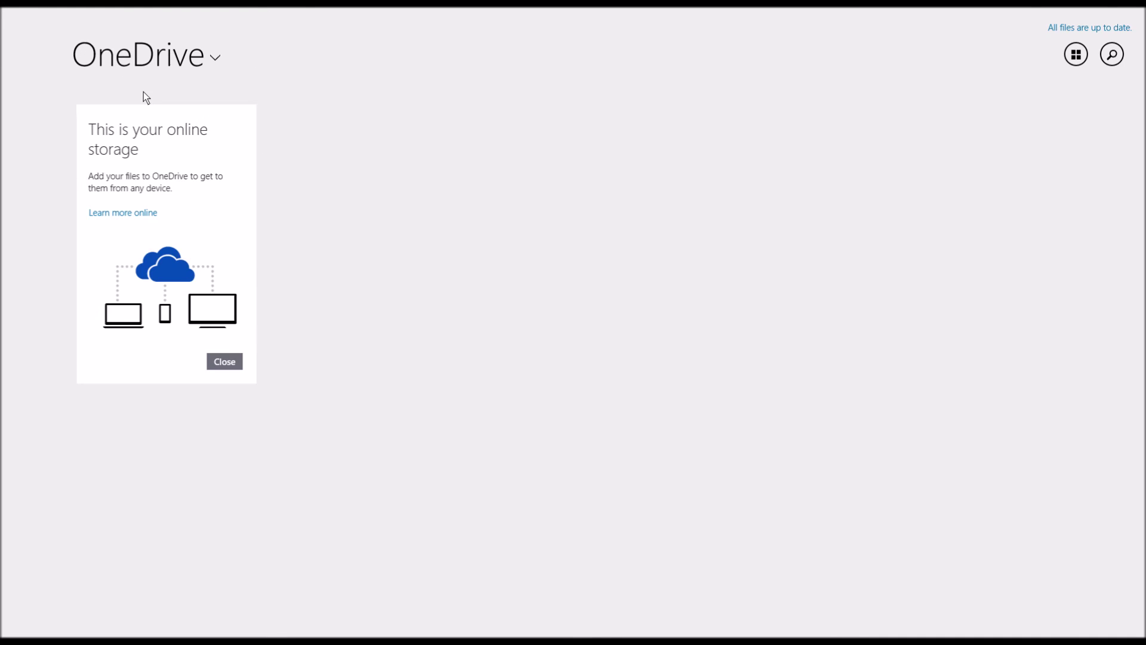
Switch the OneDrive file layout, close the online-storage card, and return to Start
left_click(1077, 58)
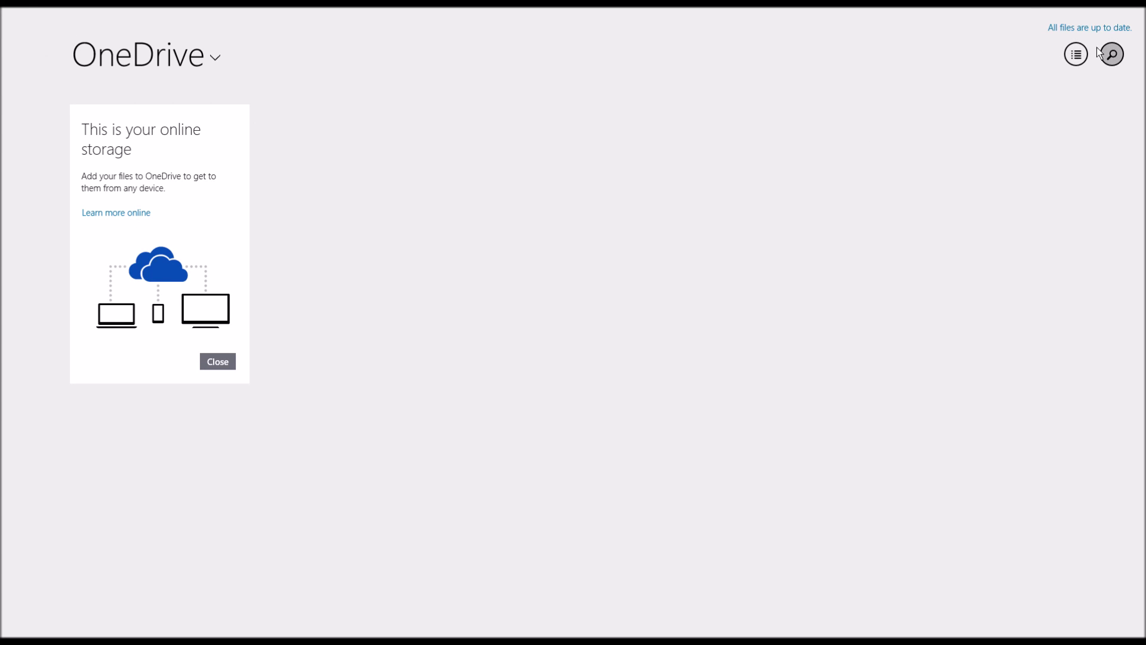
left_click(219, 362)
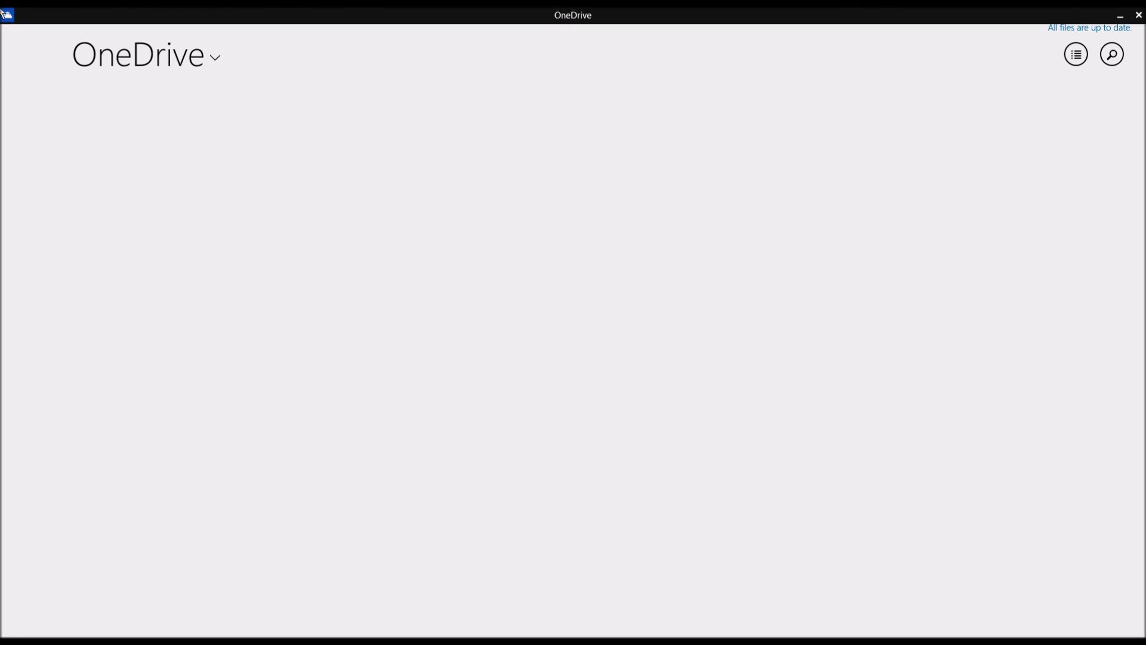
mouse_move(12, 13)
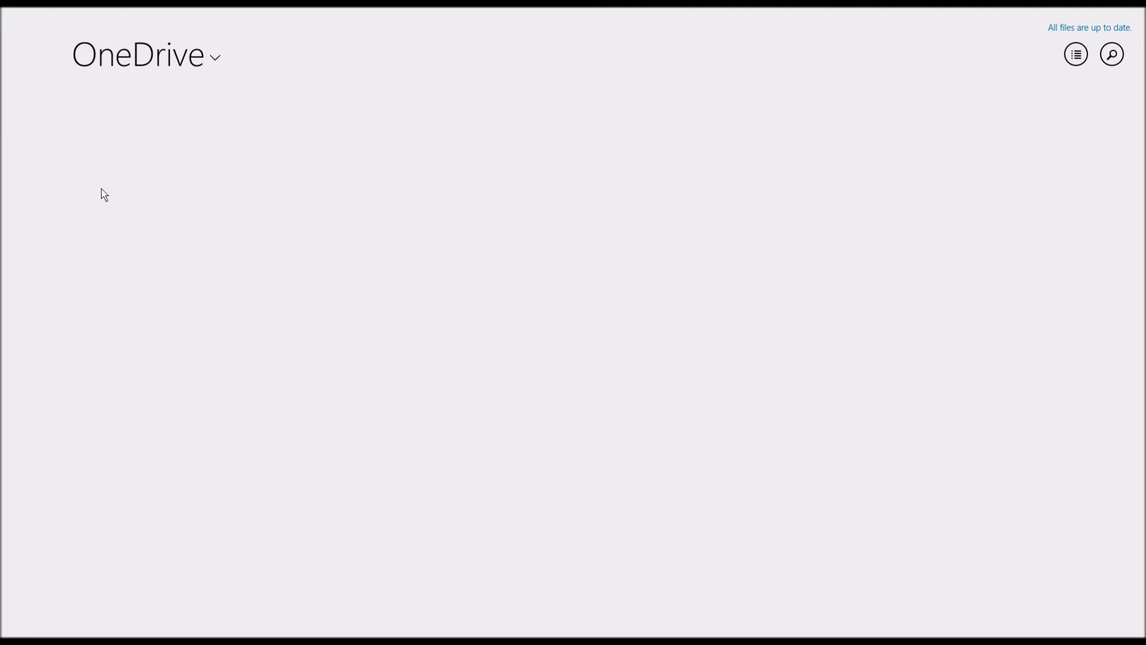
key("super")
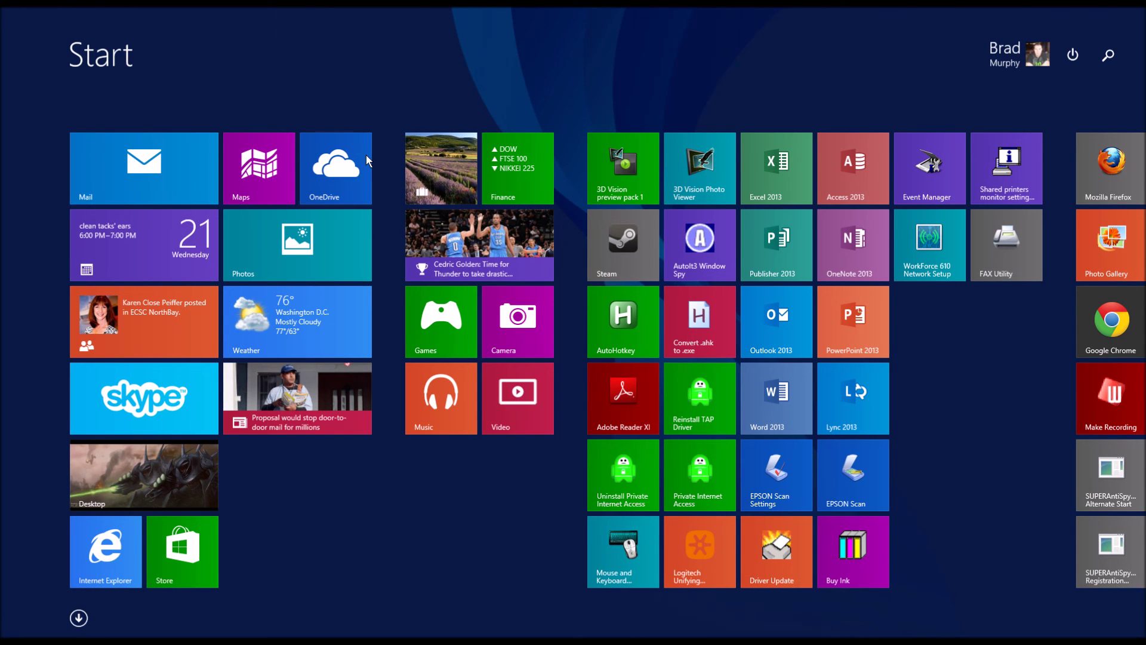
Dismiss the OneDrive tile's options and return to File Explorer's empty OneDrive folder
right_click(328, 165)
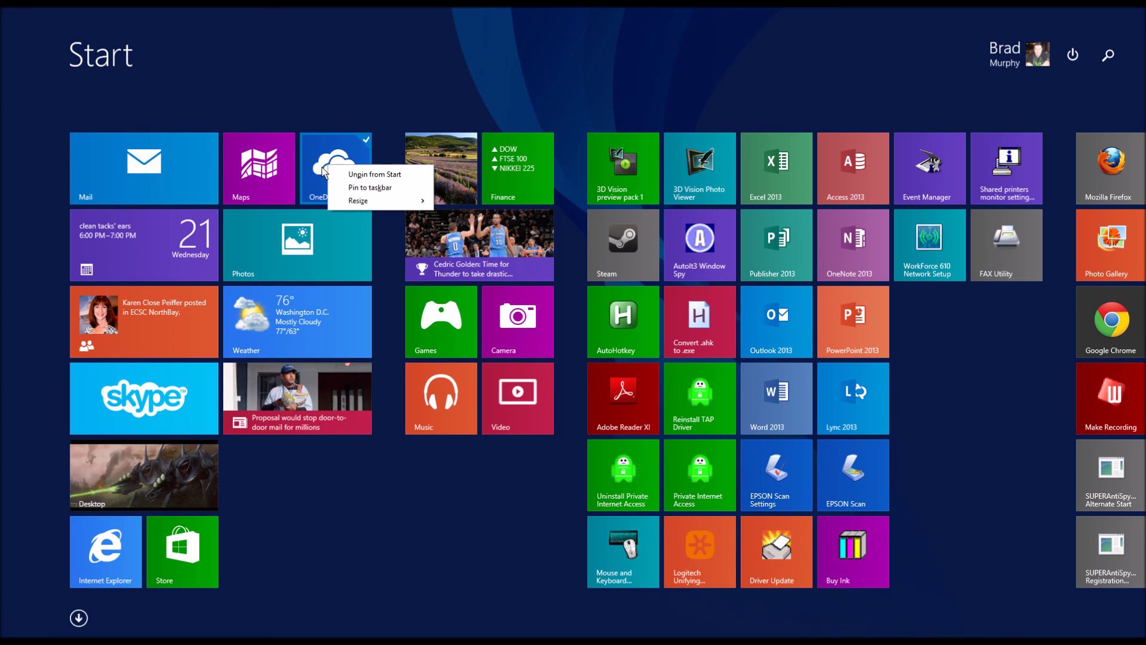
left_click(316, 162)
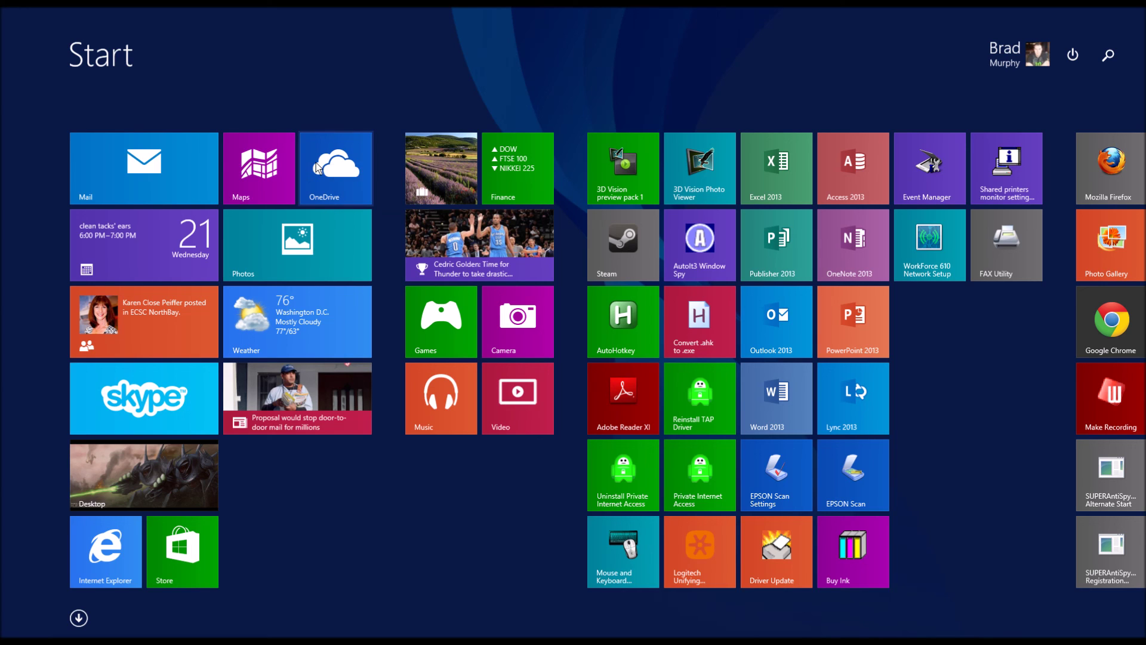
left_click(360, 148)
left_click(24, 15)
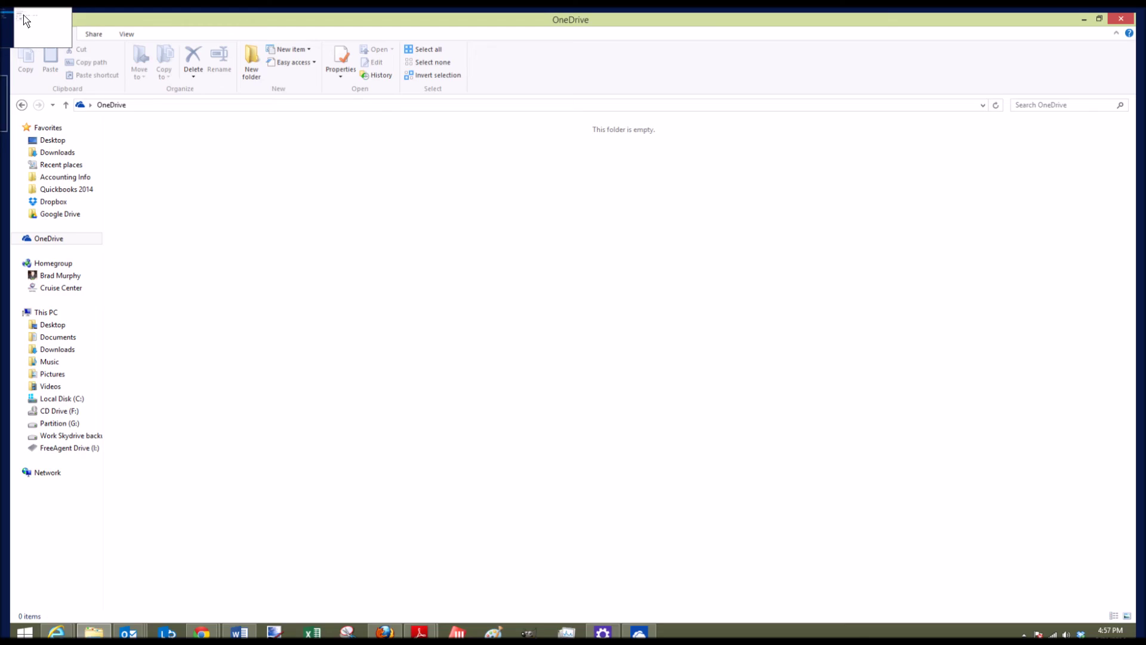